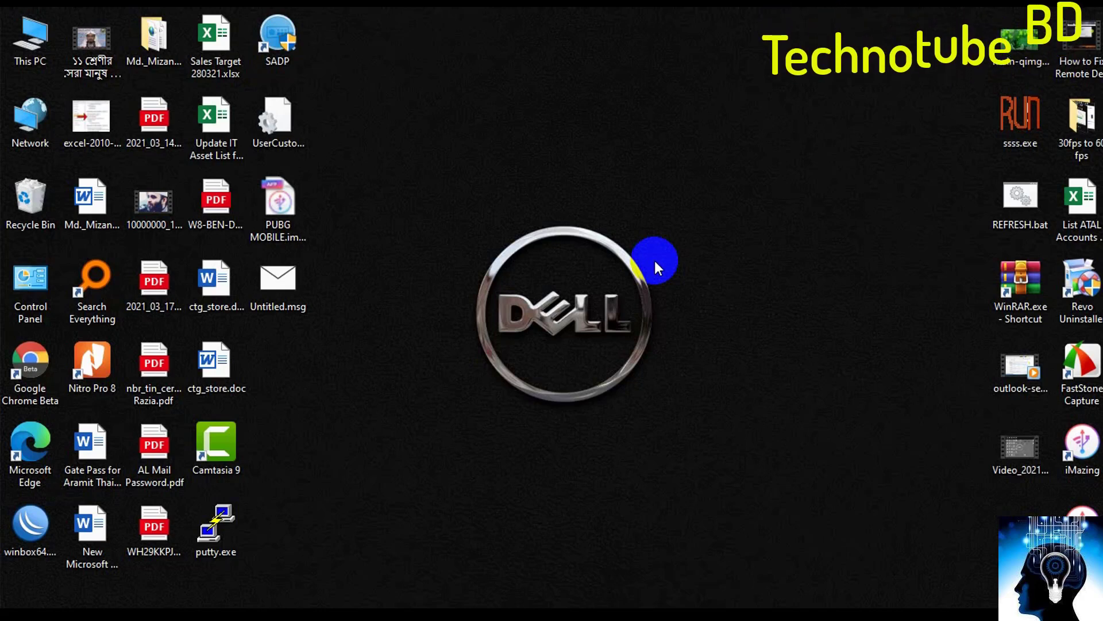
- Open Outlook's Inbox and start a blank new email, reopening one after closing the first
{"action": "left_click", "coordinate": [709, 607]}
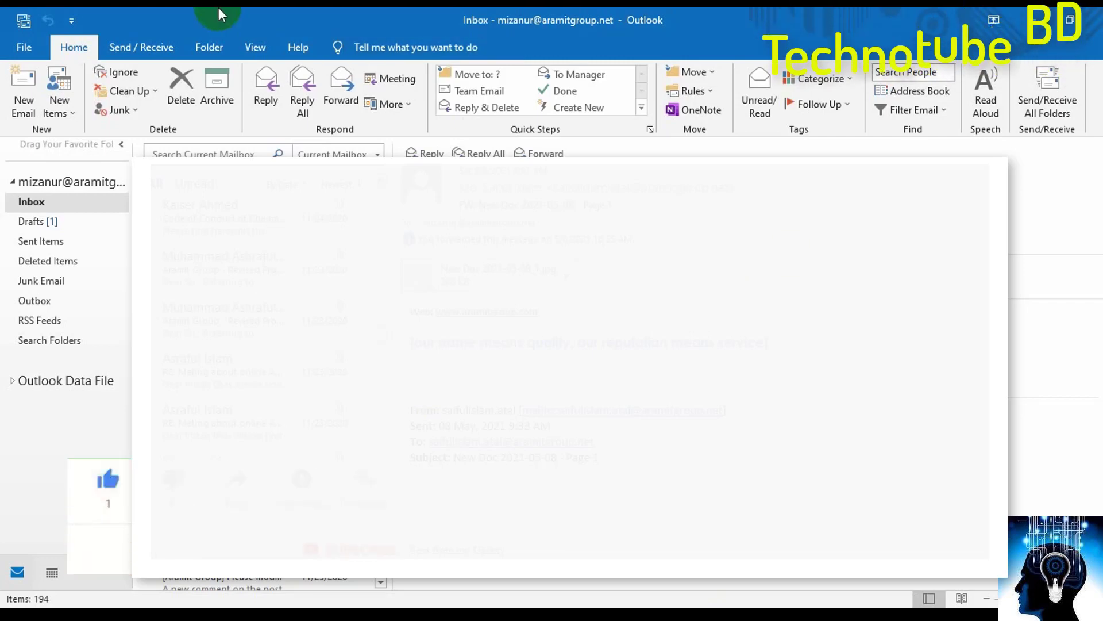
{"action": "left_click", "coordinate": [25, 94]}
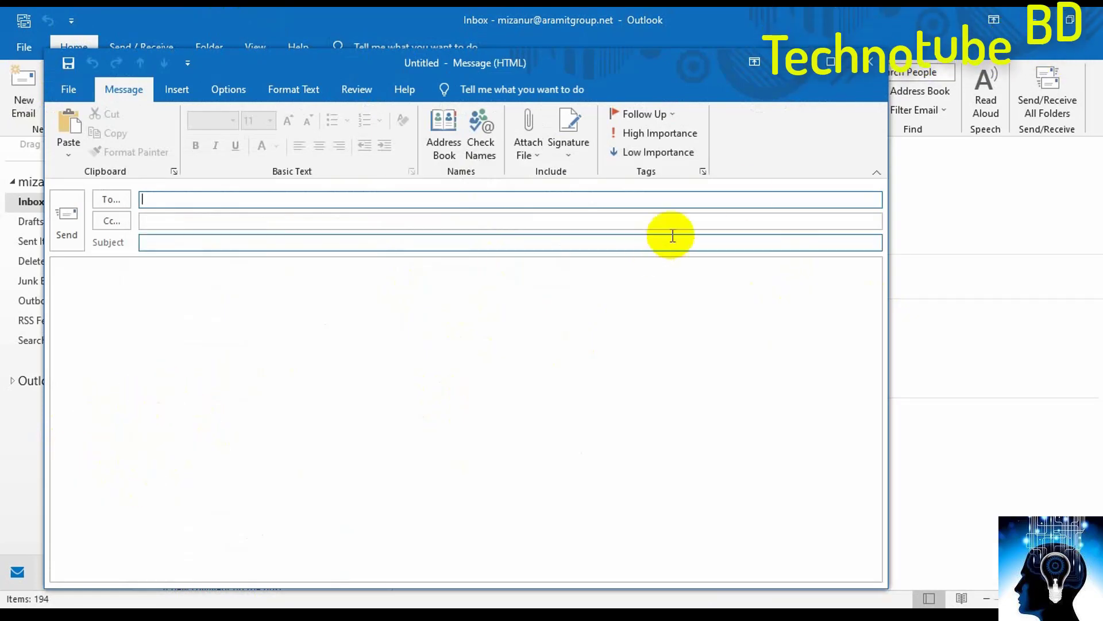
{"action": "left_click", "coordinate": [873, 73]}
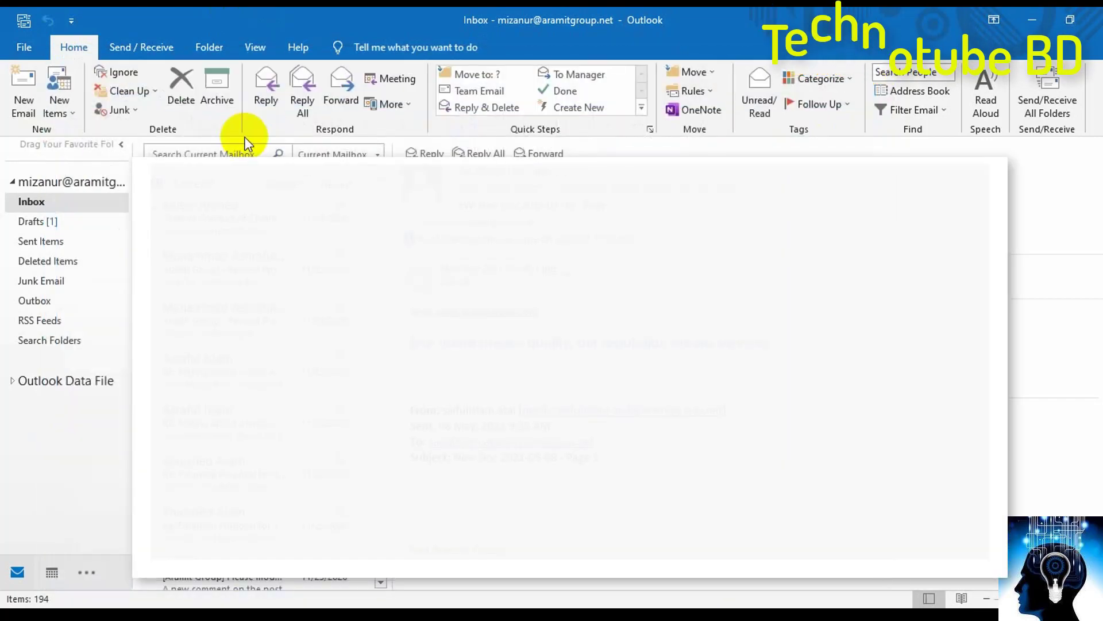
{"action": "left_click", "coordinate": [26, 92]}
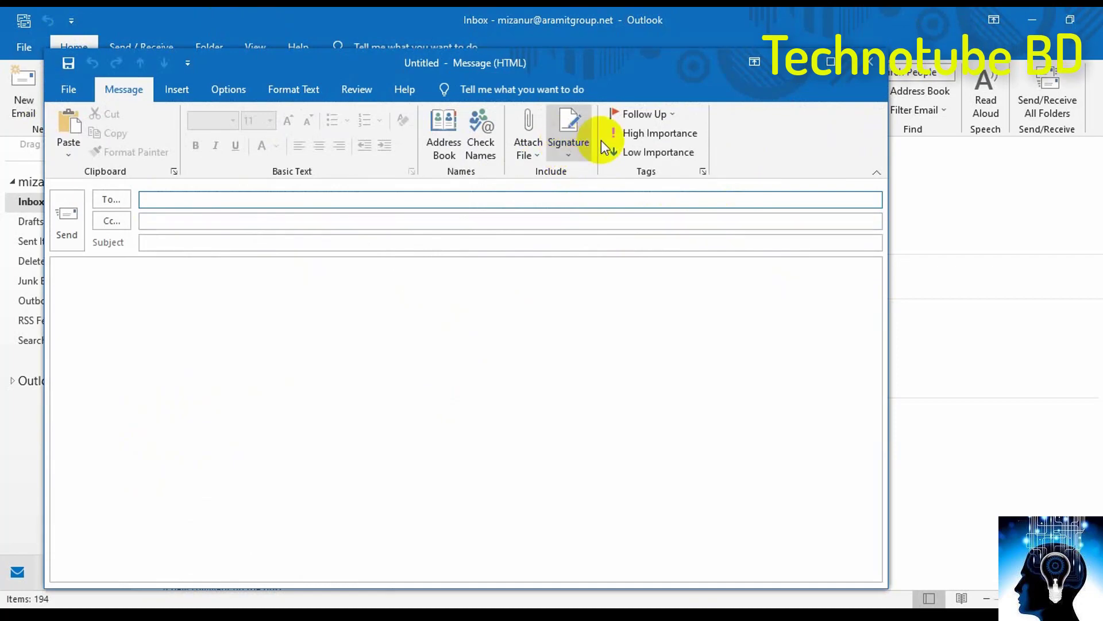
- From the message's Signatures settings, create a new signature named 'mizan'
{"action": "left_click", "coordinate": [572, 151]}
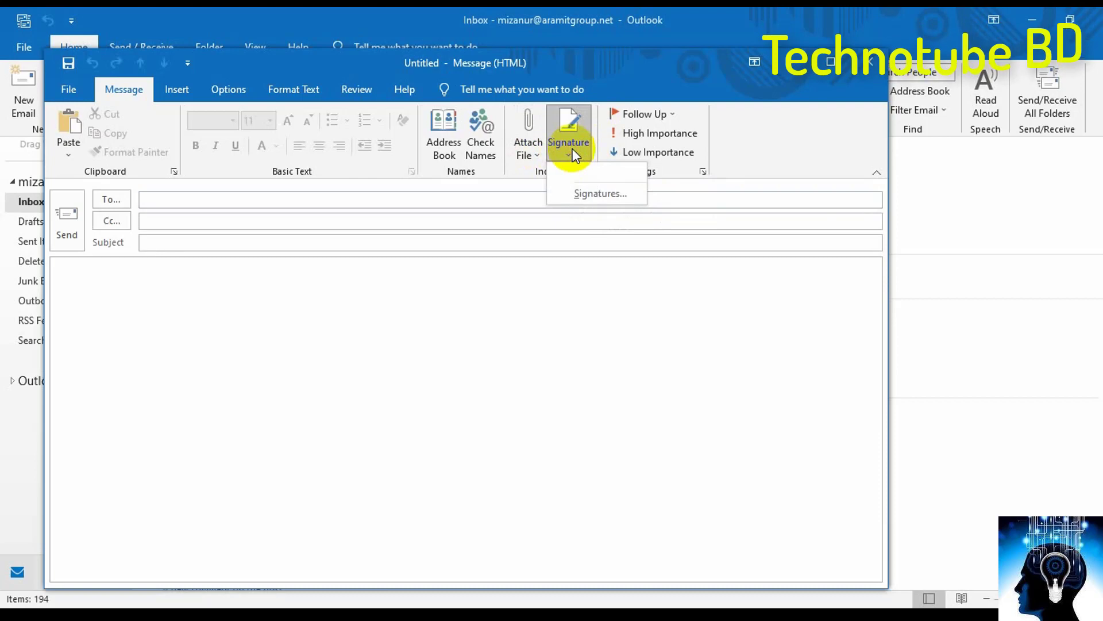
{"action": "left_click", "coordinate": [597, 196]}
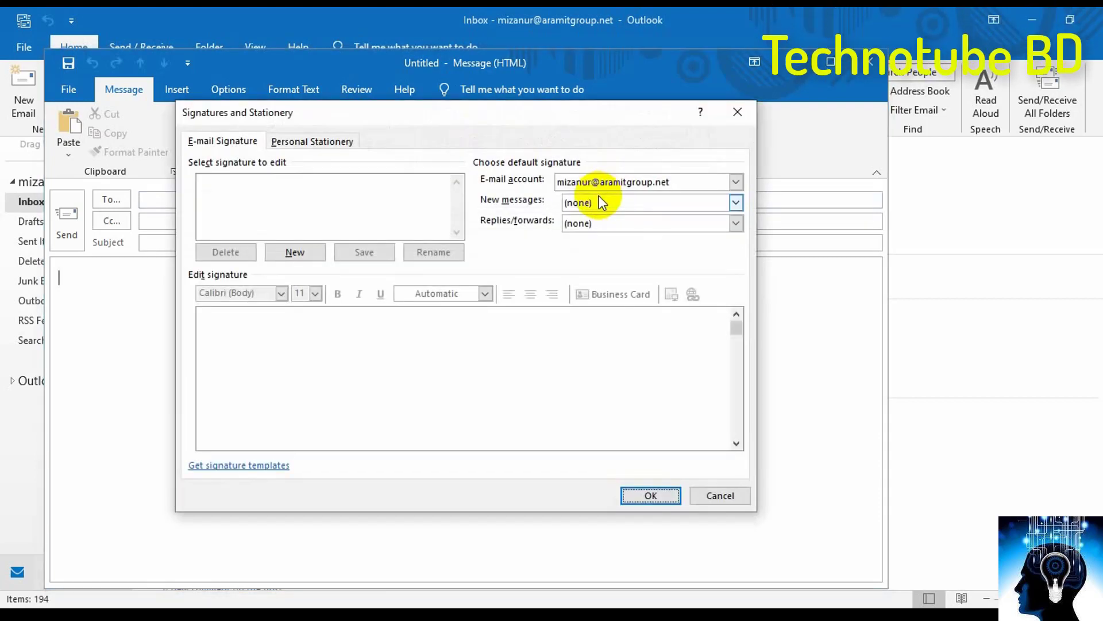
{"action": "left_click", "coordinate": [294, 253]}
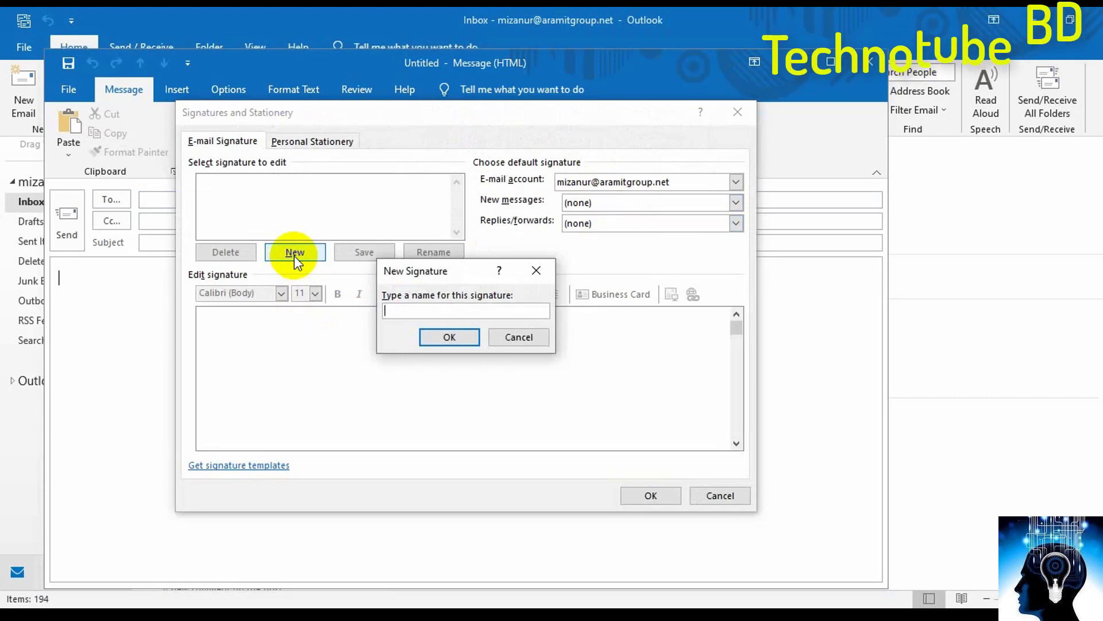
{"action": "type", "text": "mizan"}
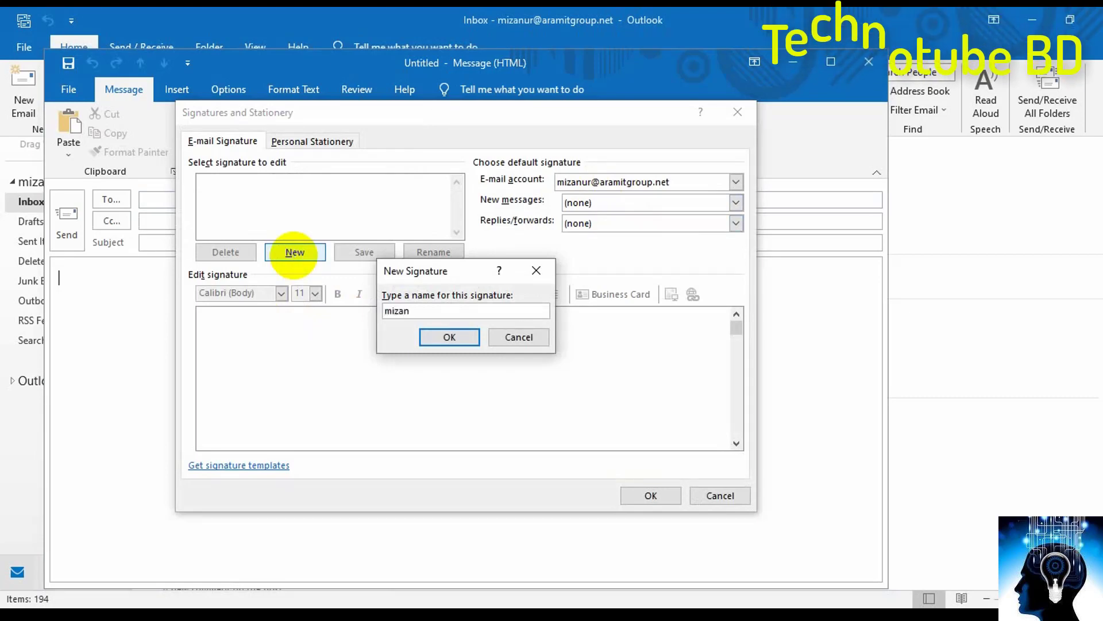
{"action": "left_click", "coordinate": [459, 340]}
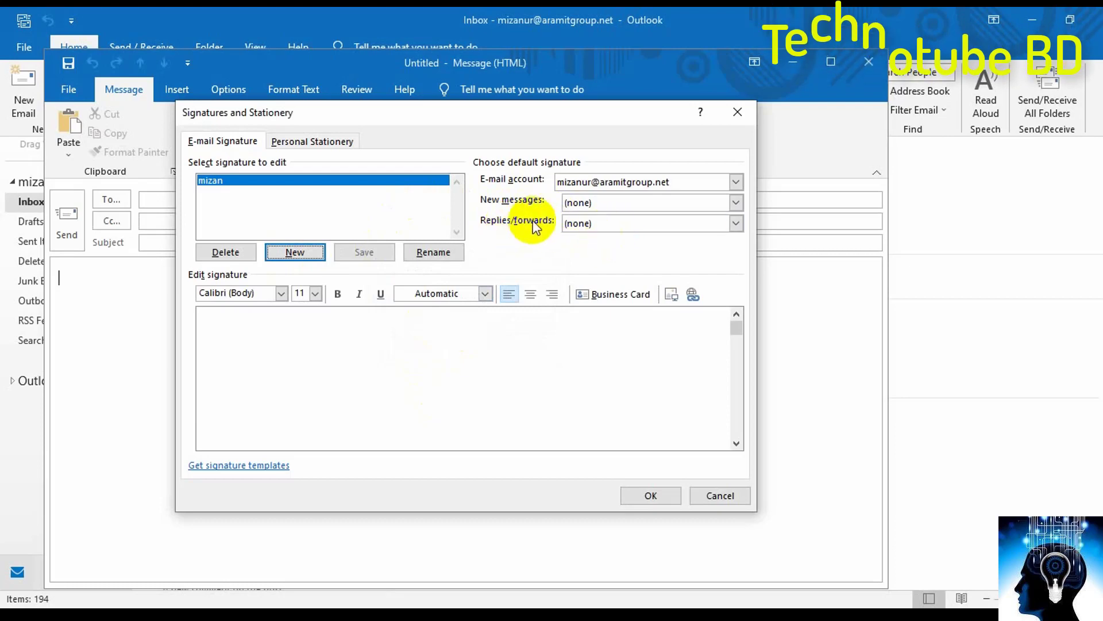
- Choose 'mizan' as the default signature for new messages and for replies/forwards, then place the cursor in the editor
{"action": "left_click", "coordinate": [619, 204]}
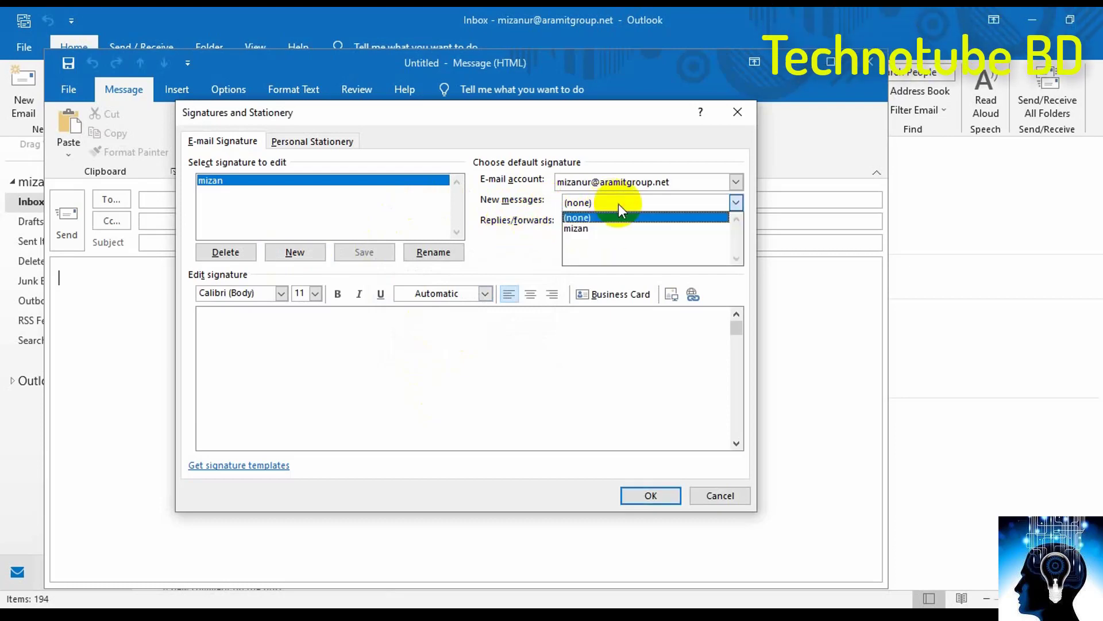
{"action": "left_click", "coordinate": [609, 227]}
{"action": "left_click", "coordinate": [609, 226]}
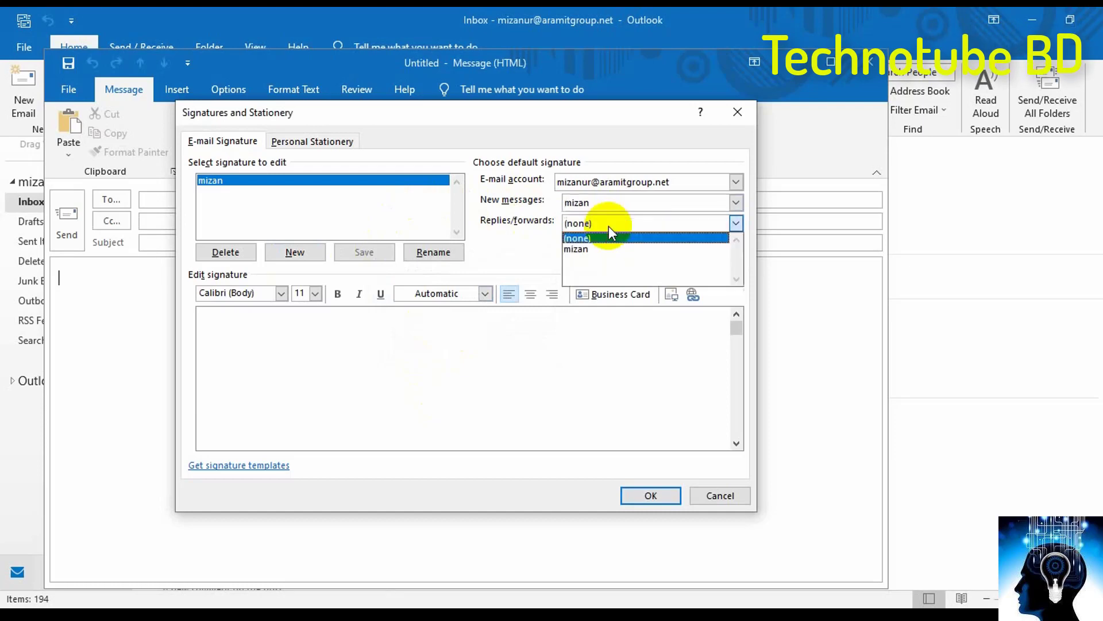
{"action": "left_click", "coordinate": [598, 249]}
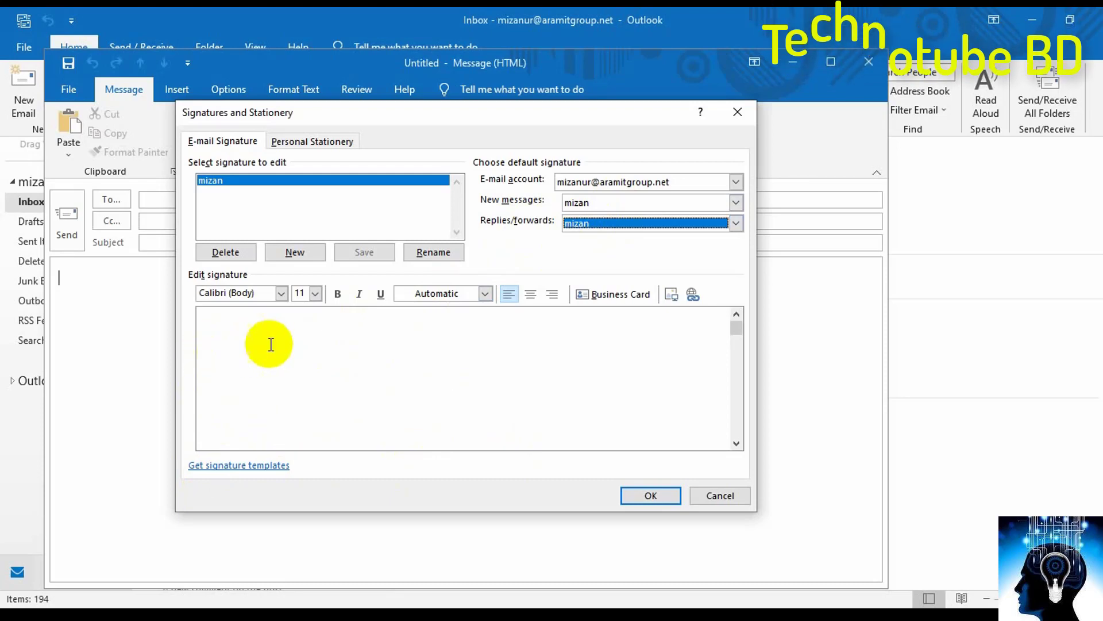
{"action": "left_click", "coordinate": [208, 356]}
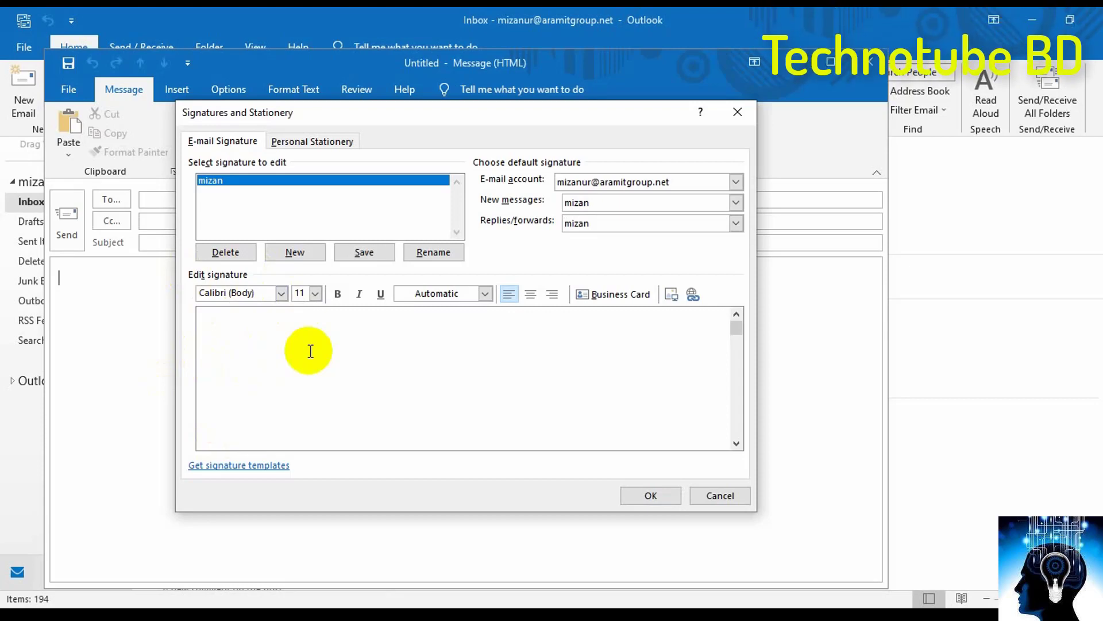
- Type the 'Thanks & Regards' greeting with the sender's full name on the line below
{"action": "type", "text": "Thanks & regards"}
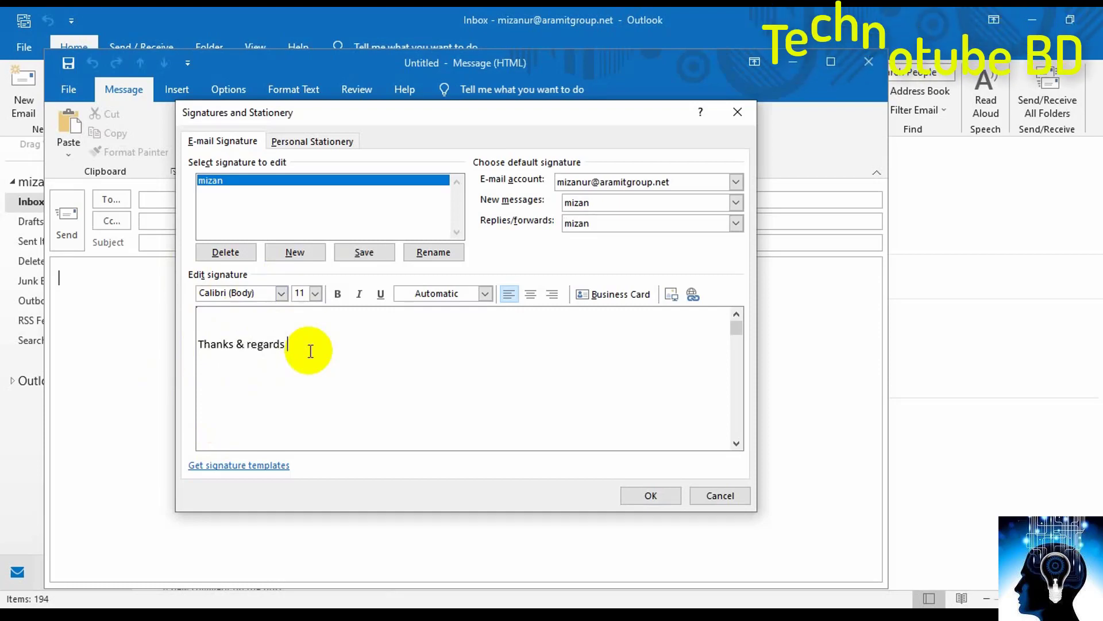
{"action": "key", "text": "Return"}
{"action": "key", "text": "Return"}
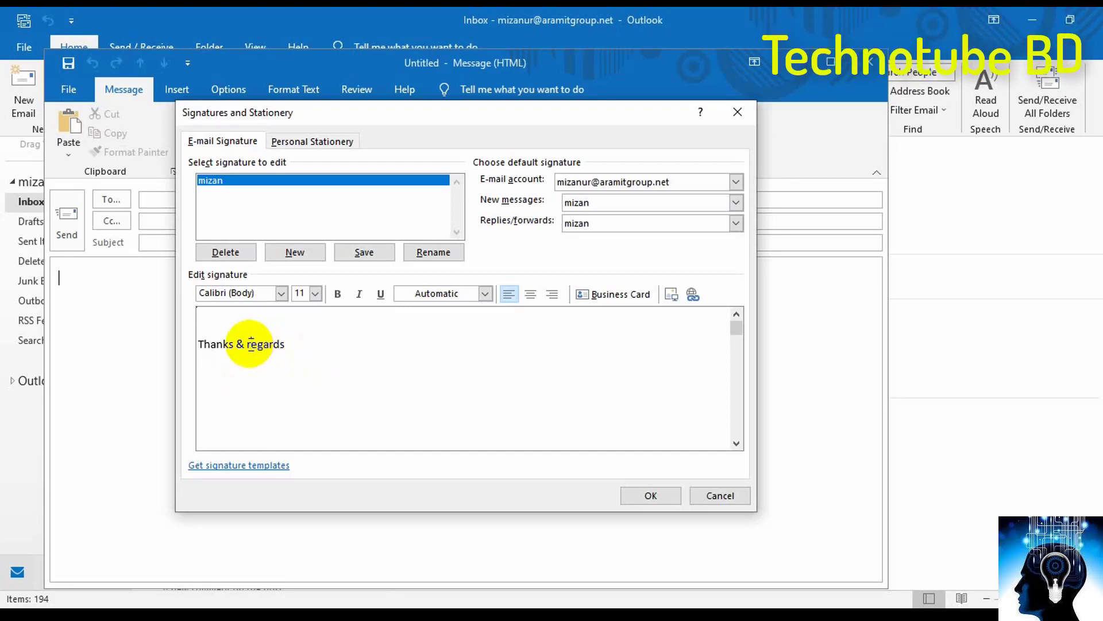
{"action": "left_click", "coordinate": [303, 343]}
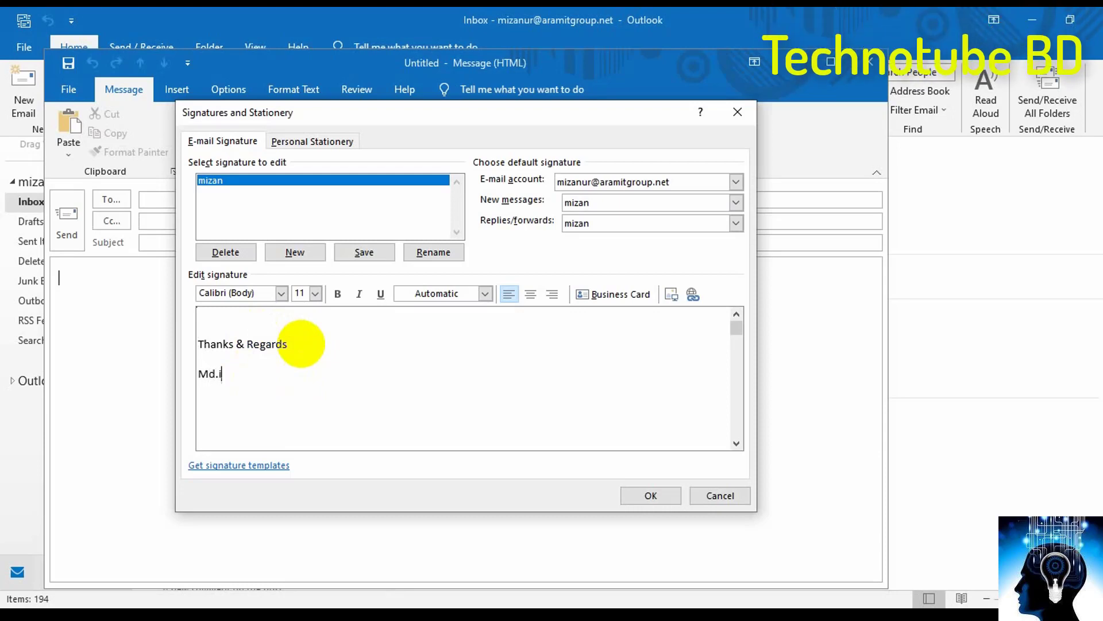
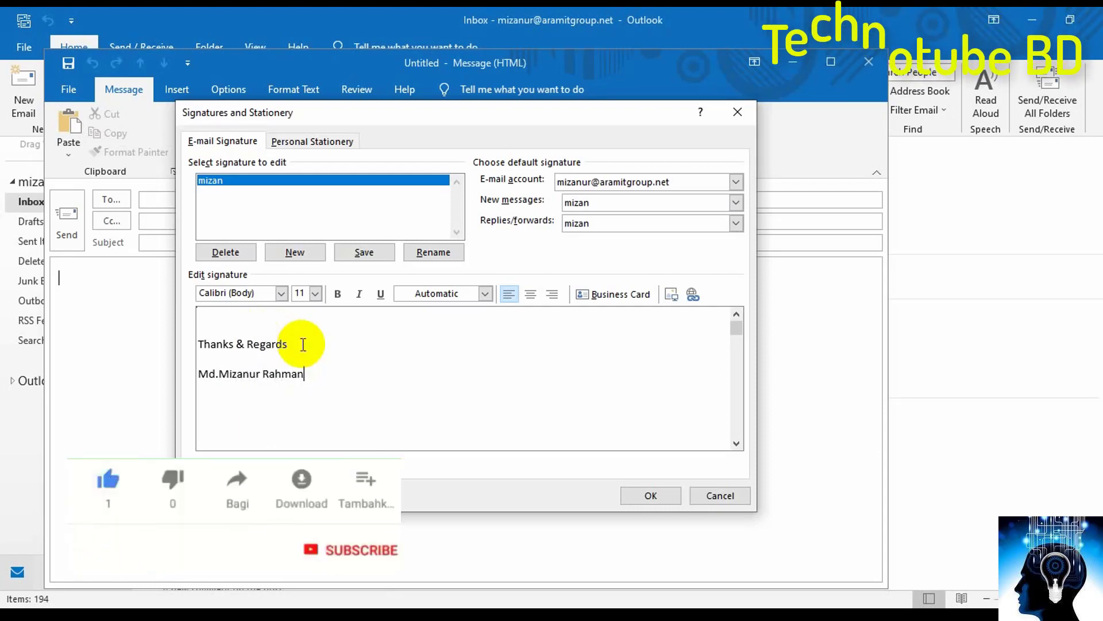
{"action": "key", "text": "Return"}
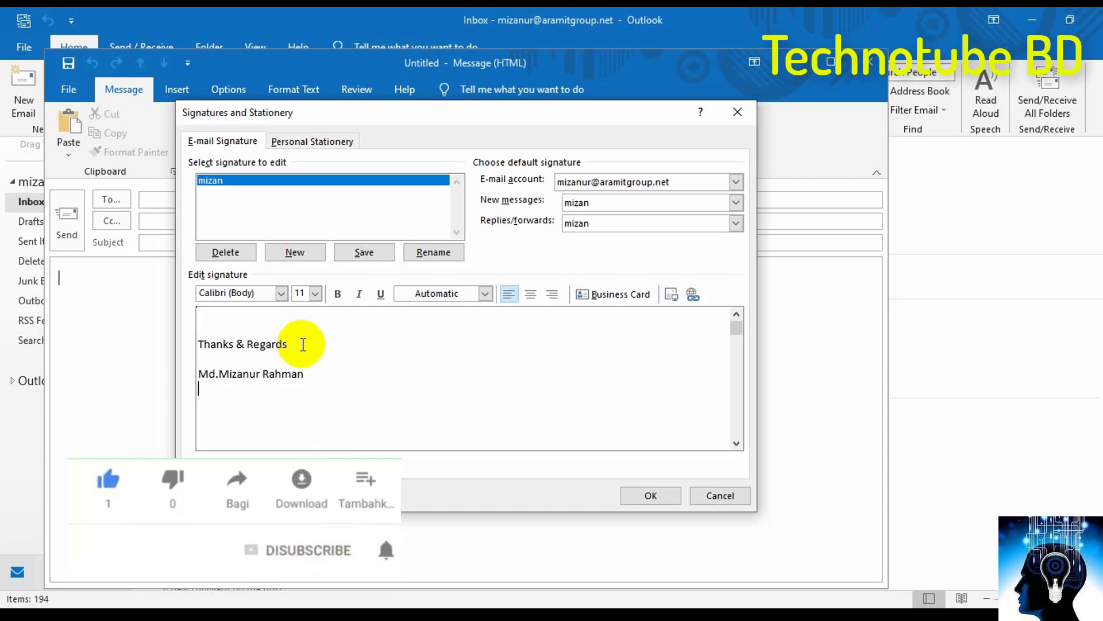
- Add the company line, the phone number and an 'Email:' line with the contact's e-mail address
{"action": "type", "text": "Aramit Goup of co"}
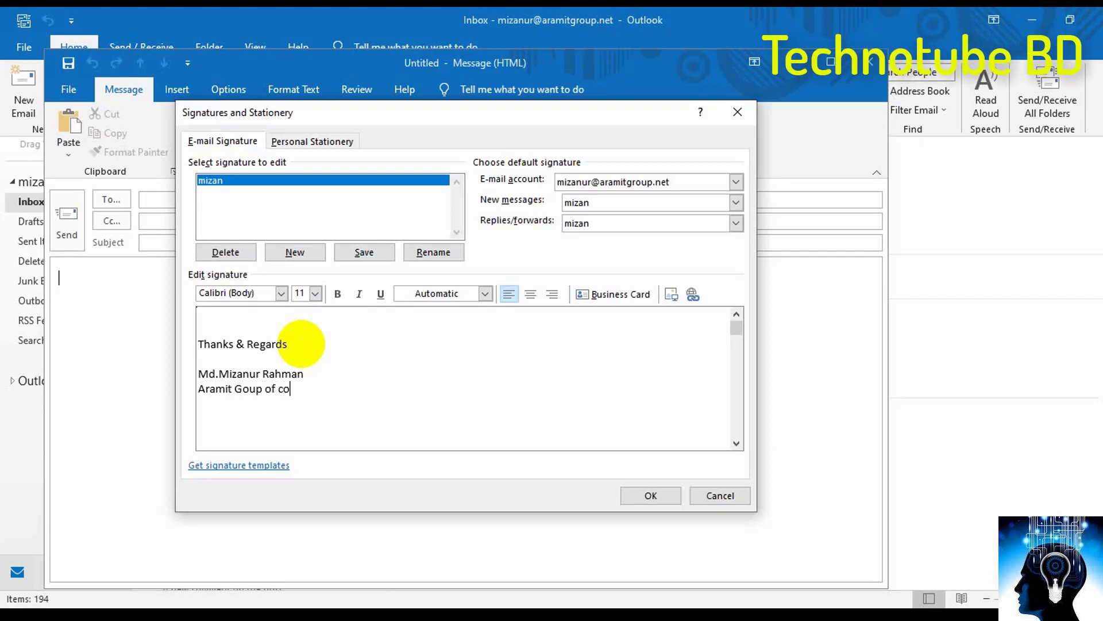
{"action": "type", "text": "mpa"}
{"action": "type", "text": "-"}
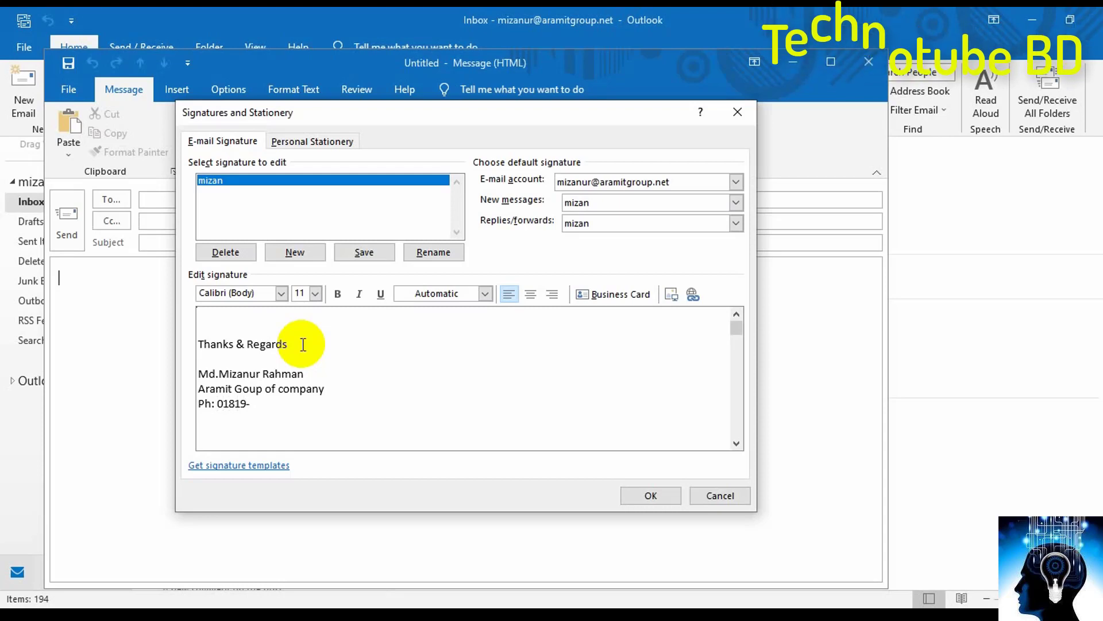
{"action": "type", "text": "666666"}
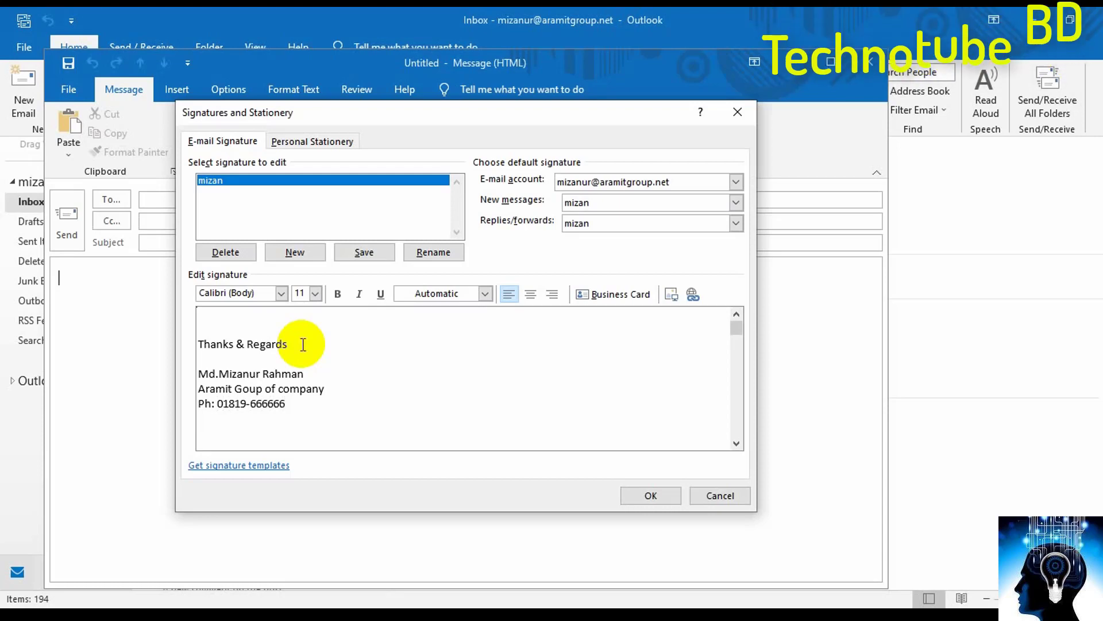
{"action": "key", "text": "Return"}
{"action": "type", "text": "Email"}
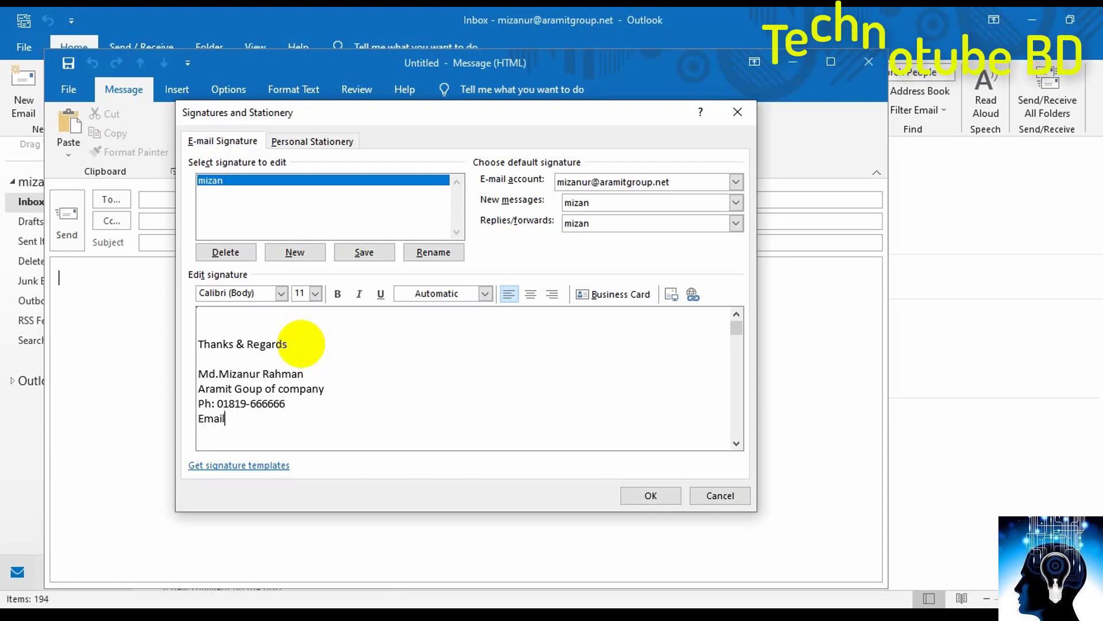
{"action": "type", "text": ": "}
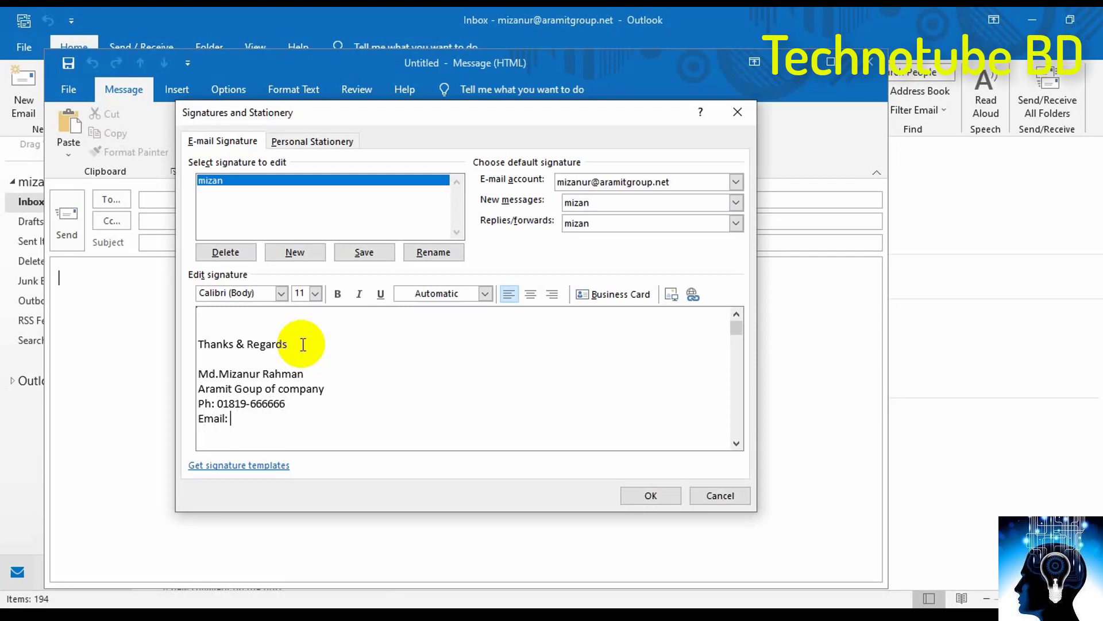
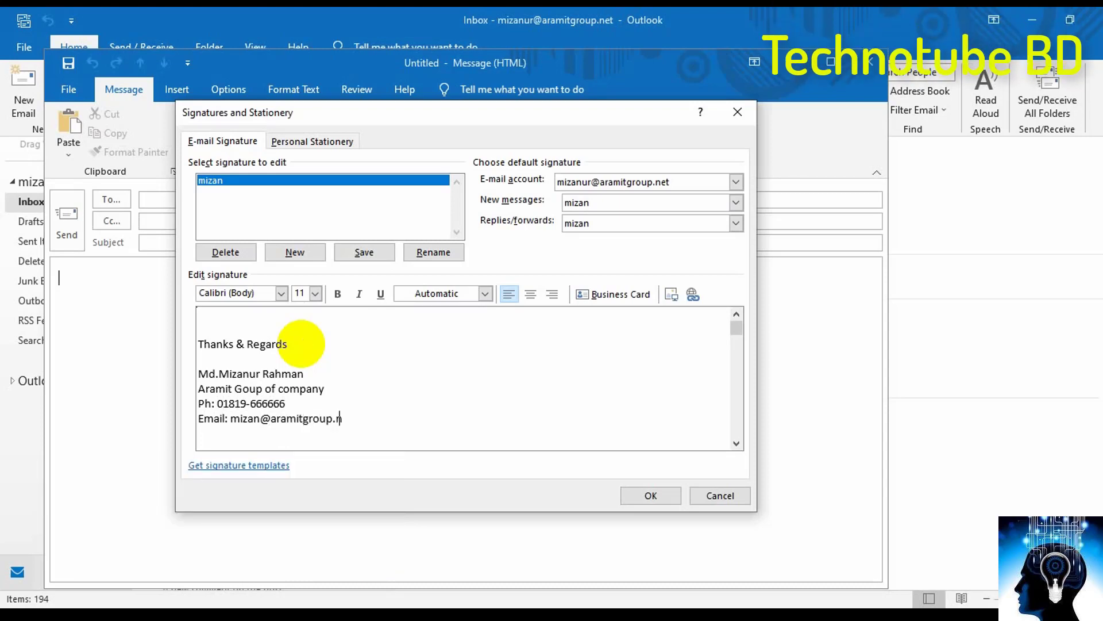
- Save the signature, close the old draft, and confirm the signature appears in a fresh message
{"action": "left_click", "coordinate": [651, 494]}
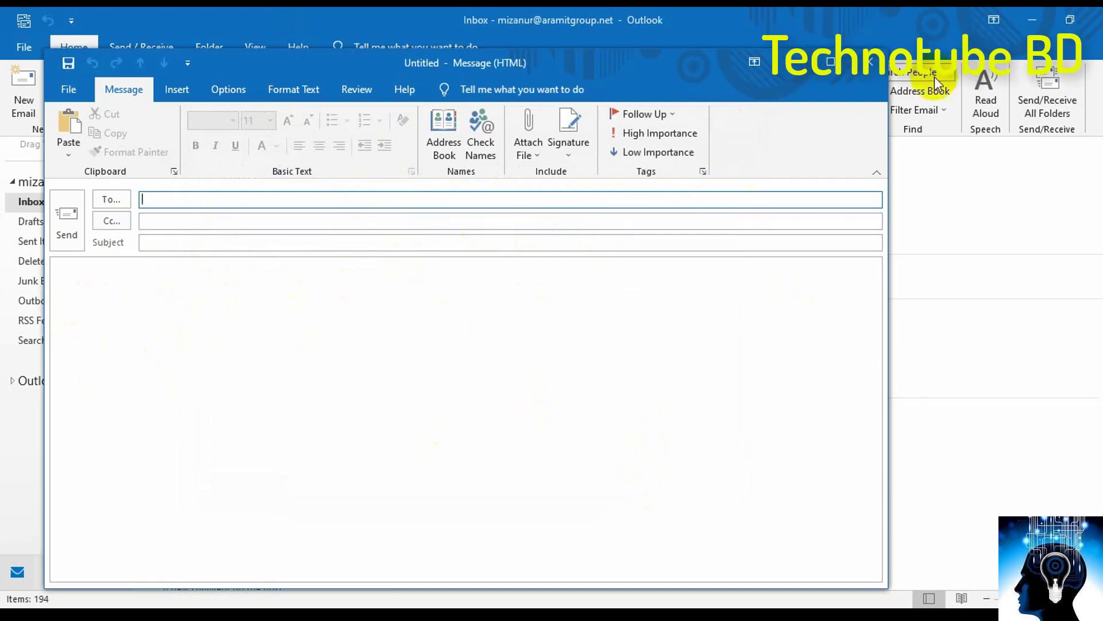
{"action": "left_click", "coordinate": [873, 63]}
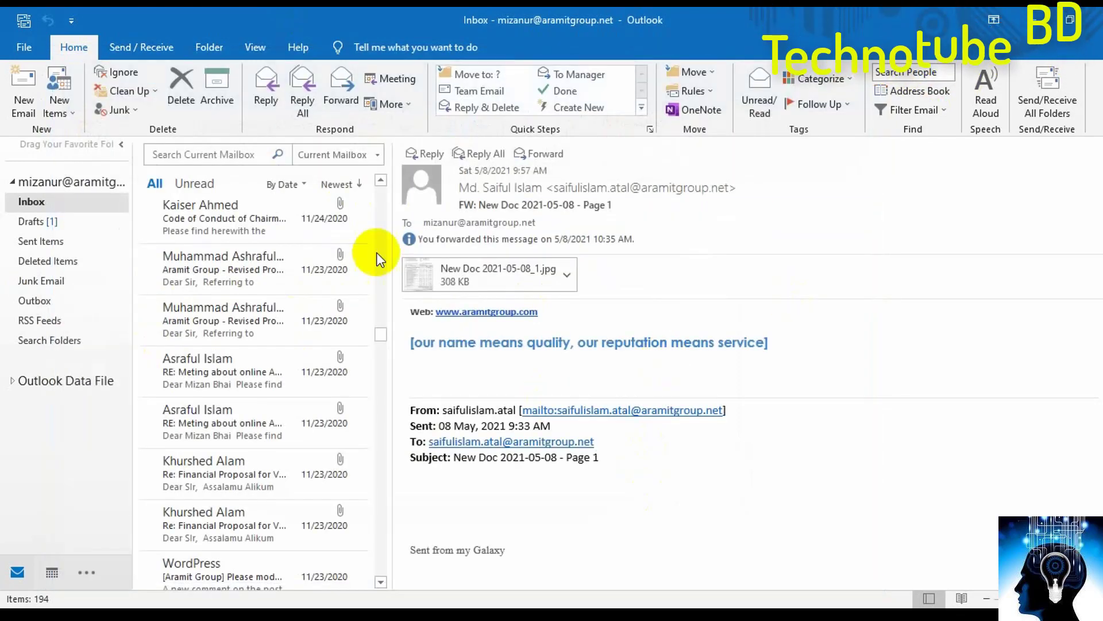
{"action": "left_click", "coordinate": [16, 80]}
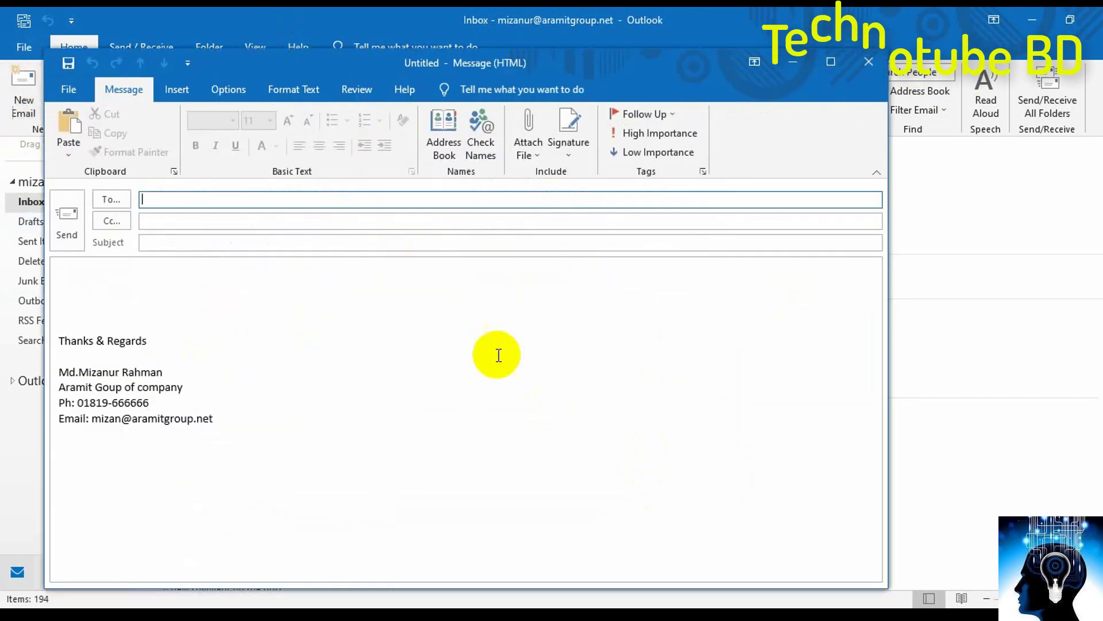
{"action": "left_click_drag", "start_coordinate": [186, 408], "coordinate": [64, 355]}
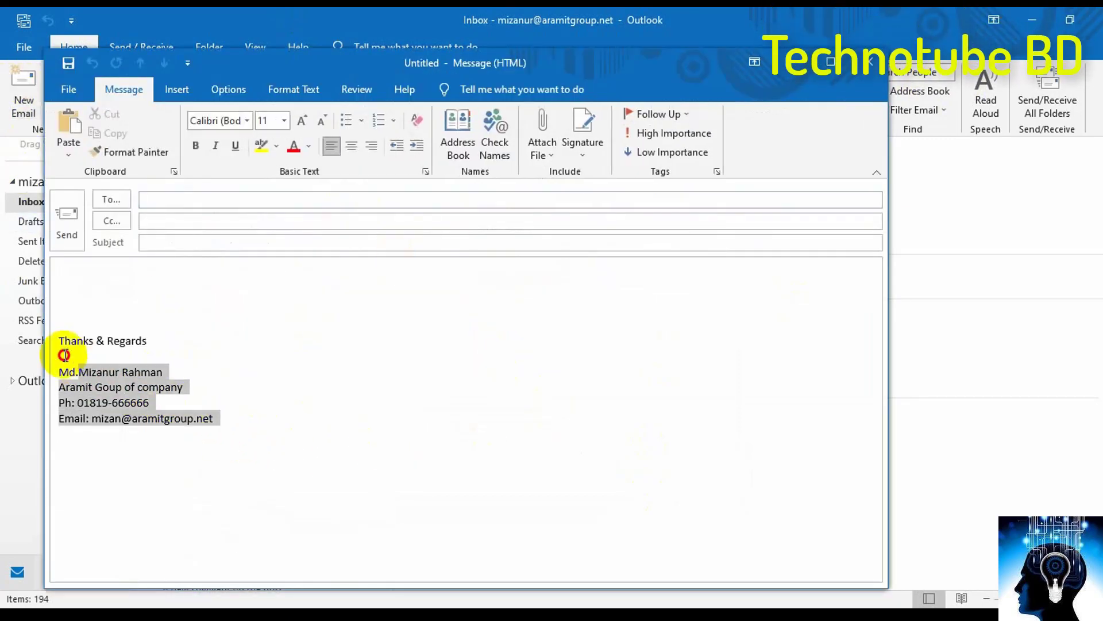
{"action": "left_click_drag", "start_coordinate": [260, 435], "coordinate": [81, 371]}
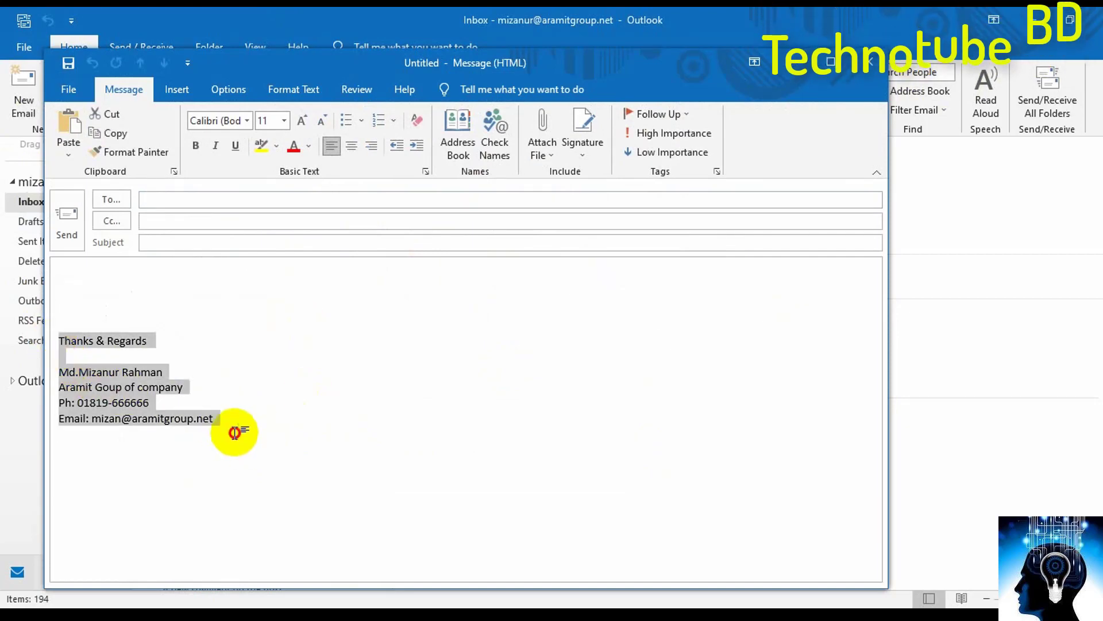
{"action": "left_click", "coordinate": [234, 431]}
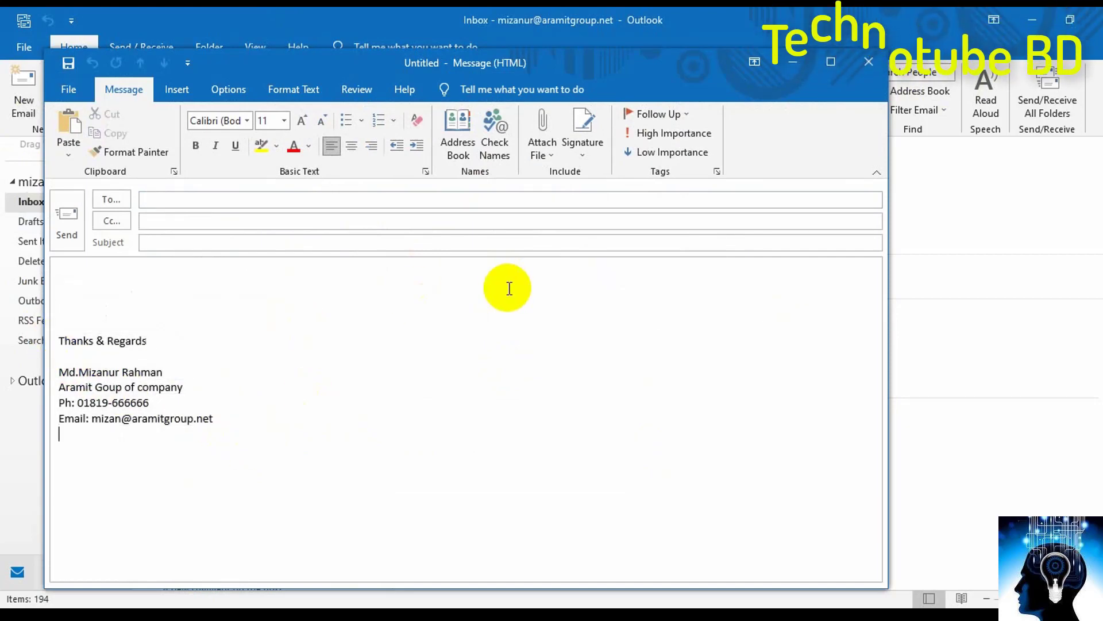
- Reopen the signature editor and underline the e-mail address on the Email line
{"action": "left_click", "coordinate": [589, 156]}
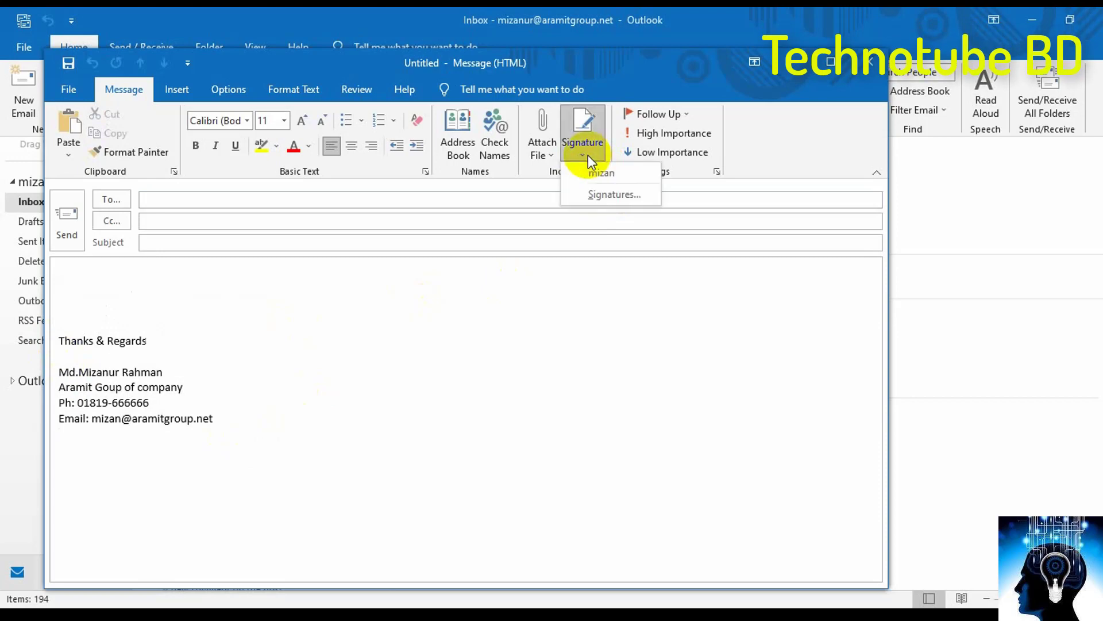
{"action": "left_click", "coordinate": [608, 195]}
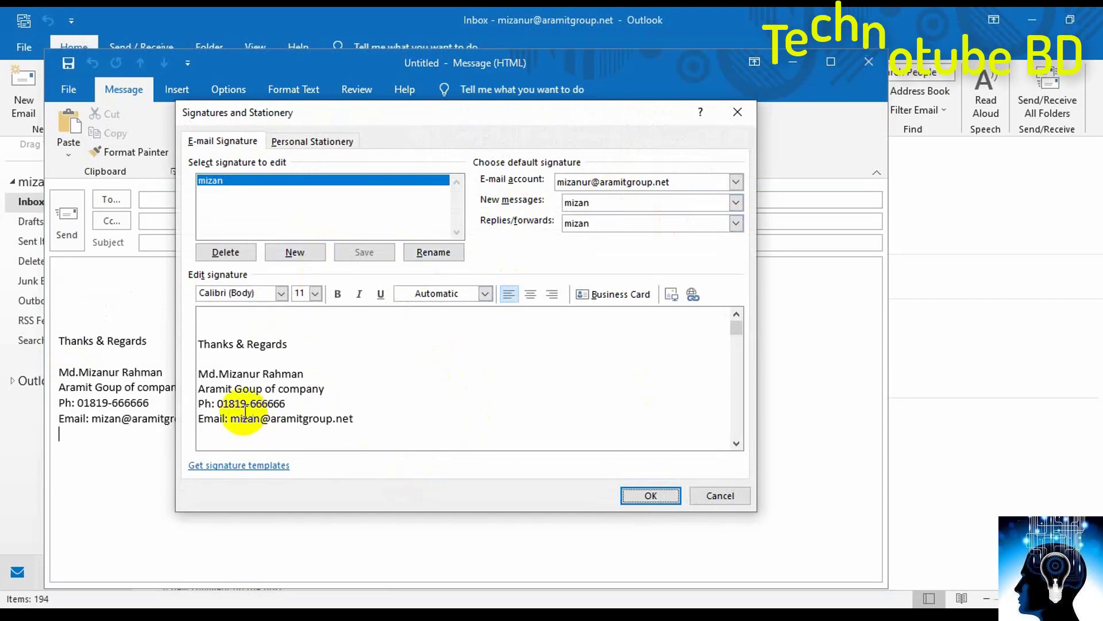
{"action": "left_click", "coordinate": [286, 404]}
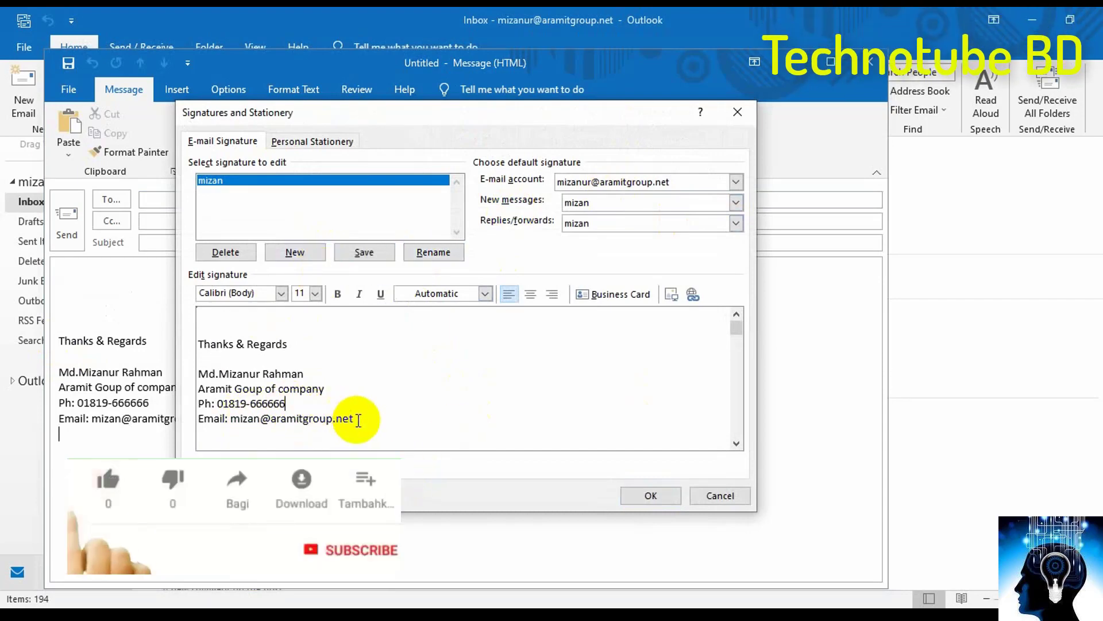
{"action": "left_click_drag", "start_coordinate": [351, 418], "coordinate": [229, 420]}
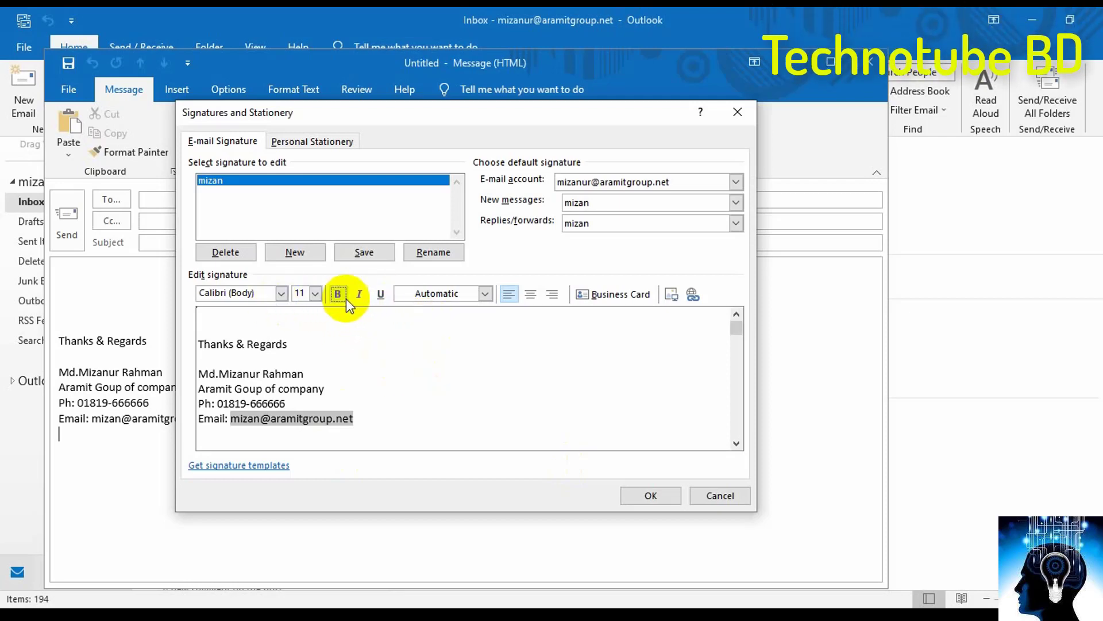
{"action": "left_click", "coordinate": [379, 293]}
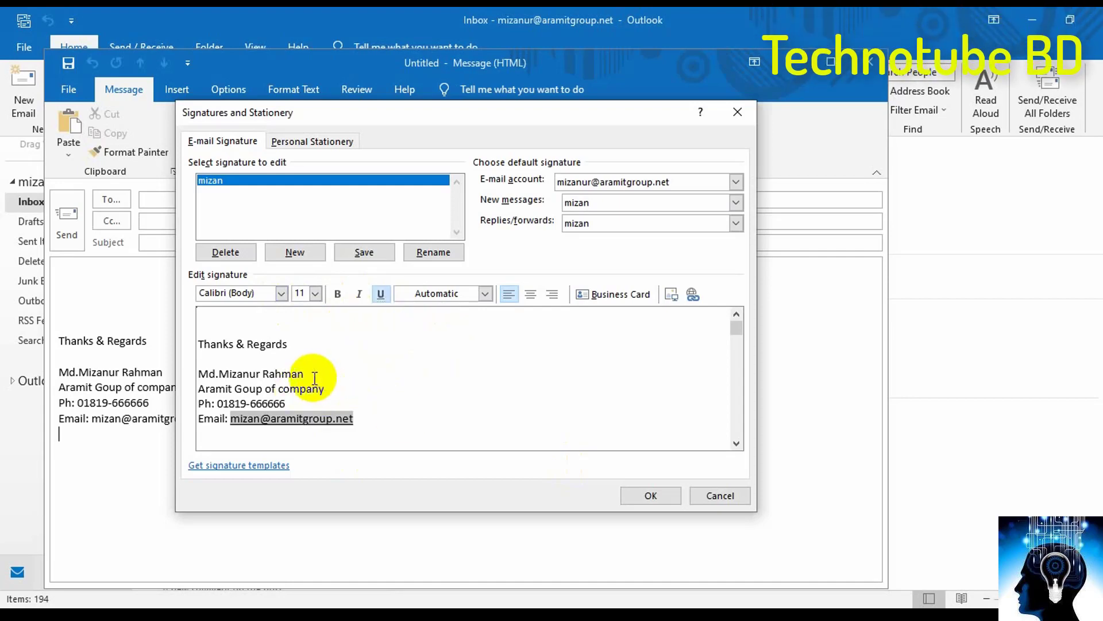
- Bold the name line, set 'Thanks & Regards' to font size 14, and add a blank line
{"action": "left_click_drag", "start_coordinate": [315, 378], "coordinate": [206, 373]}
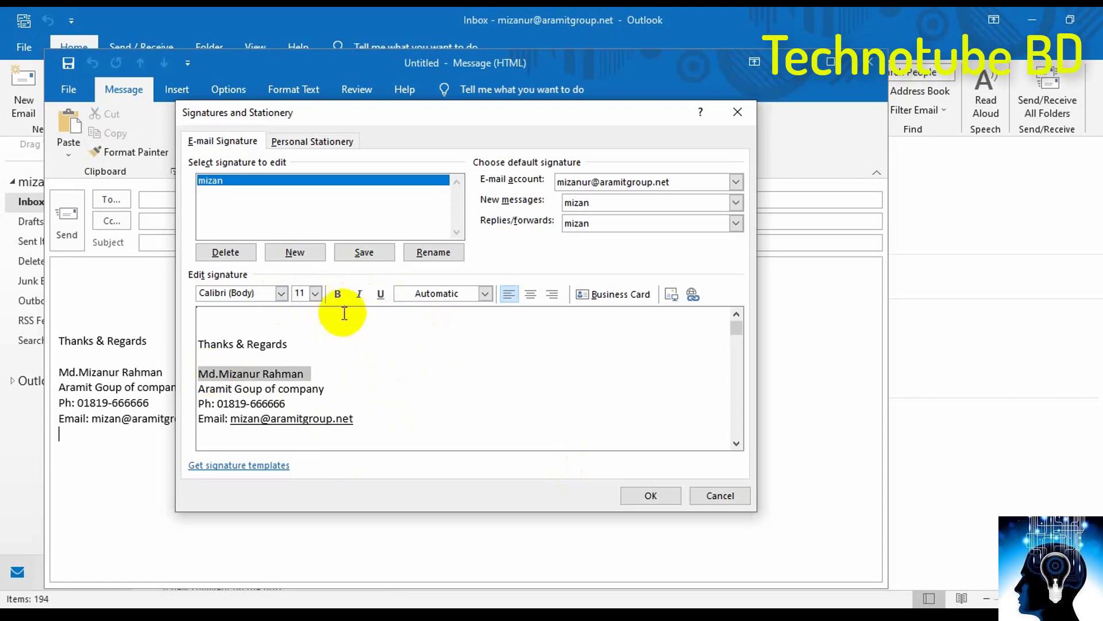
{"action": "left_click", "coordinate": [340, 294]}
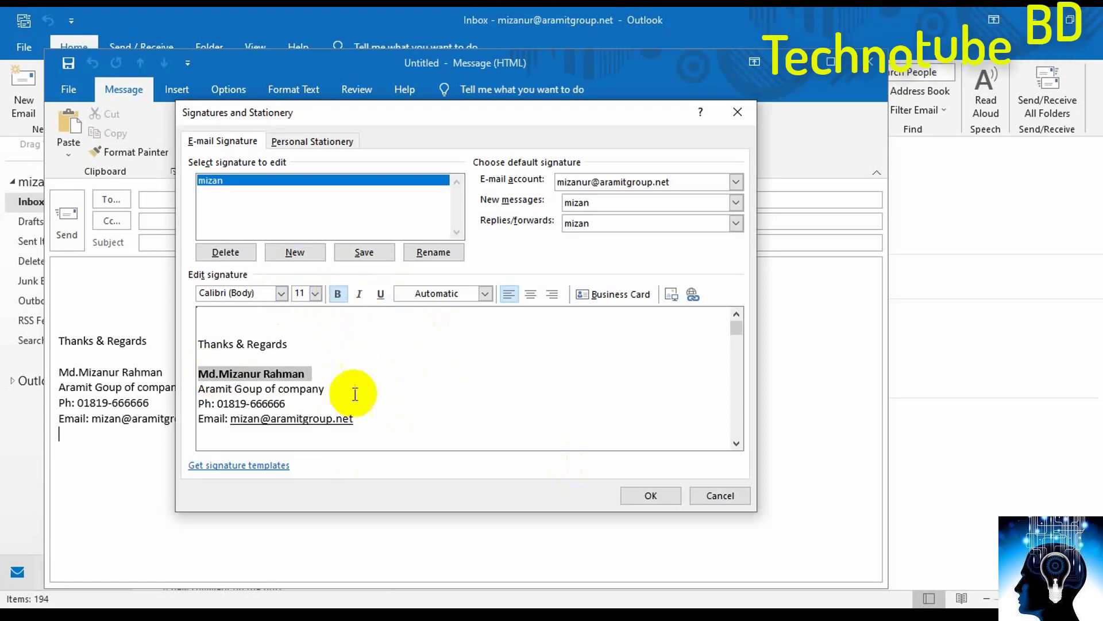
{"action": "left_click_drag", "start_coordinate": [294, 345], "coordinate": [198, 343]}
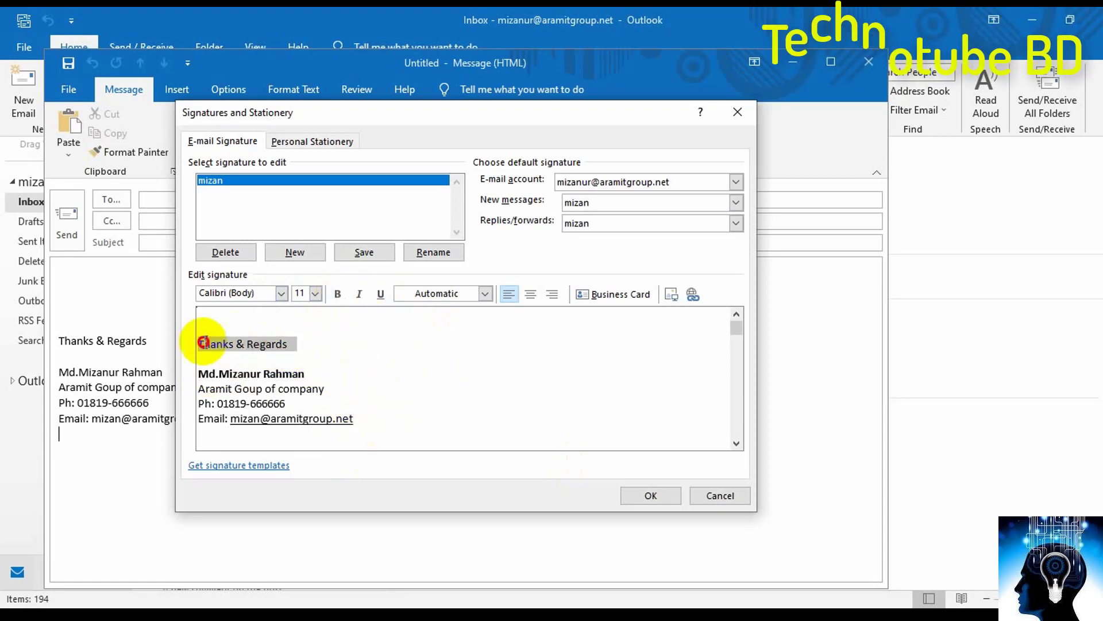
{"action": "left_click", "coordinate": [315, 294]}
{"action": "left_click", "coordinate": [303, 363]}
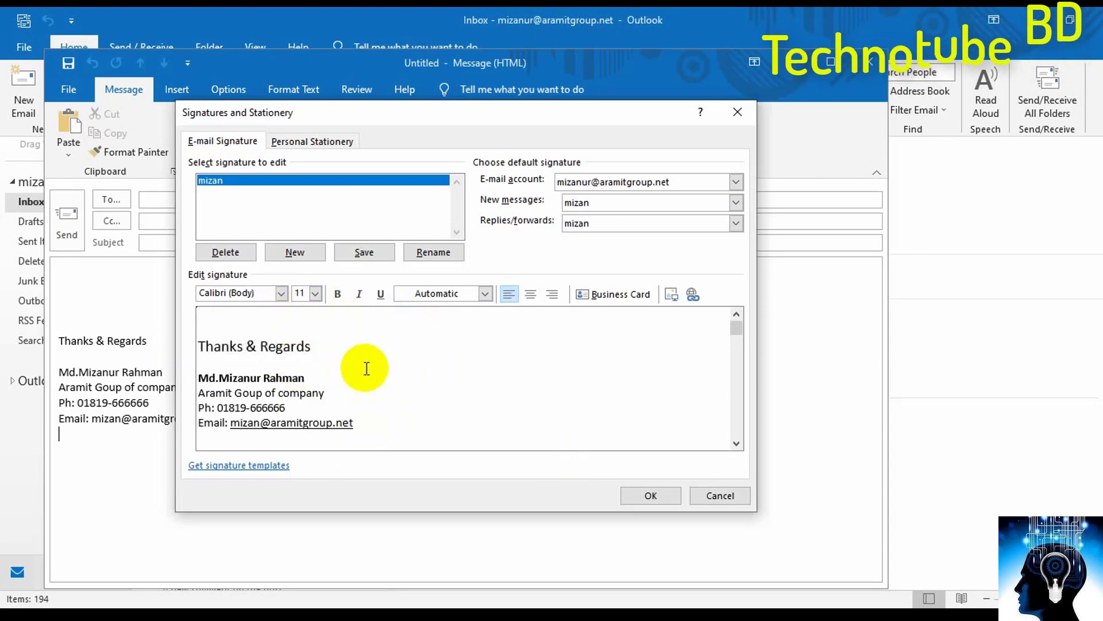
{"action": "key", "text": "Return"}
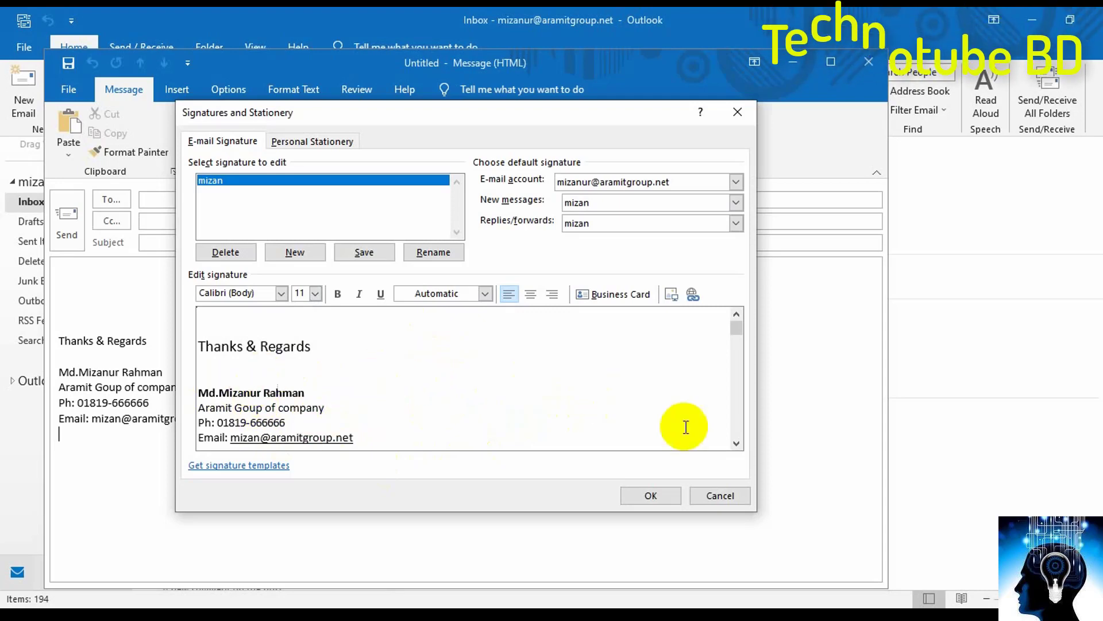
- Save the restyled signature, close the old message, and inspect the formatting in a new email
{"action": "left_click", "coordinate": [654, 494]}
{"action": "left_click", "coordinate": [861, 66]}
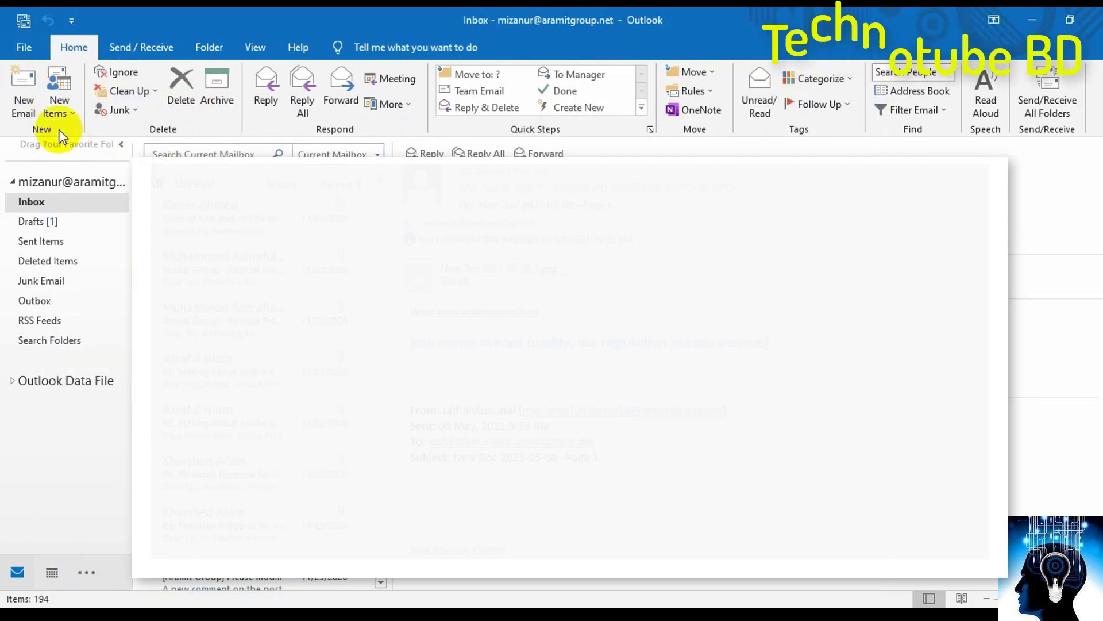
{"action": "left_click", "coordinate": [26, 94]}
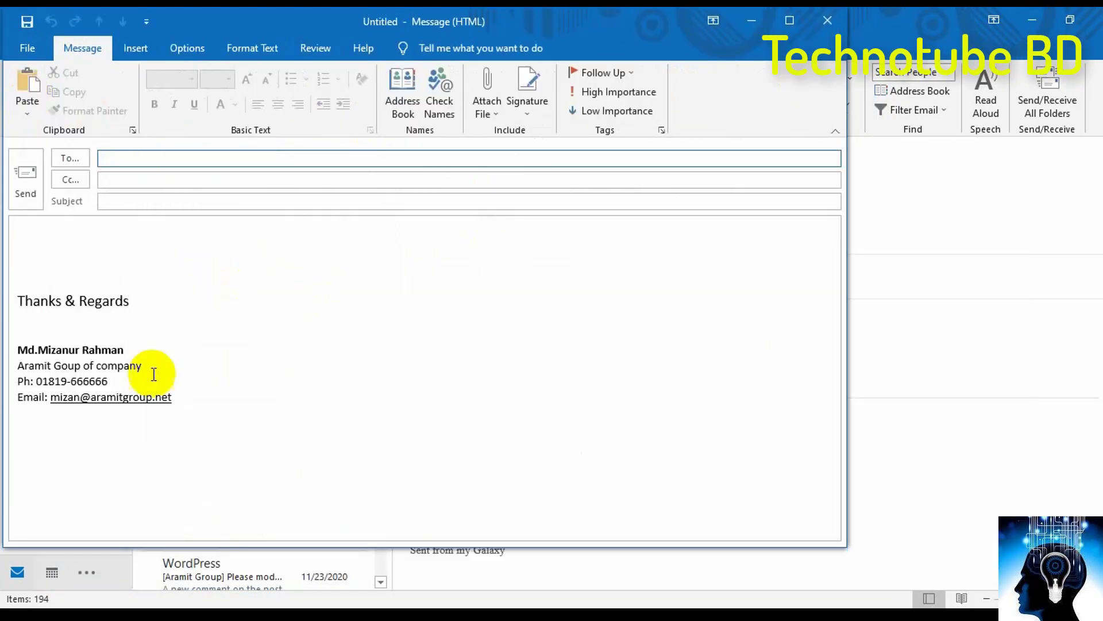
{"action": "mouse_move", "coordinate": [184, 398]}
{"action": "left_mouse_down"}
{"action": "mouse_move", "coordinate": [3, 323]}
{"action": "mouse_move", "coordinate": [3, 293]}
{"action": "left_mouse_up"}
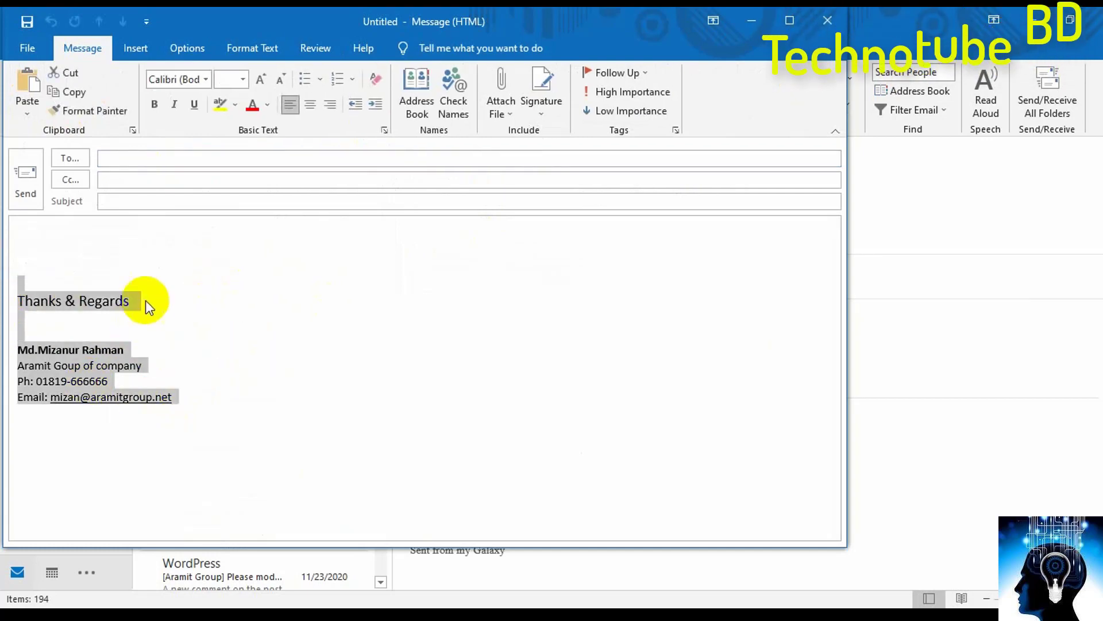